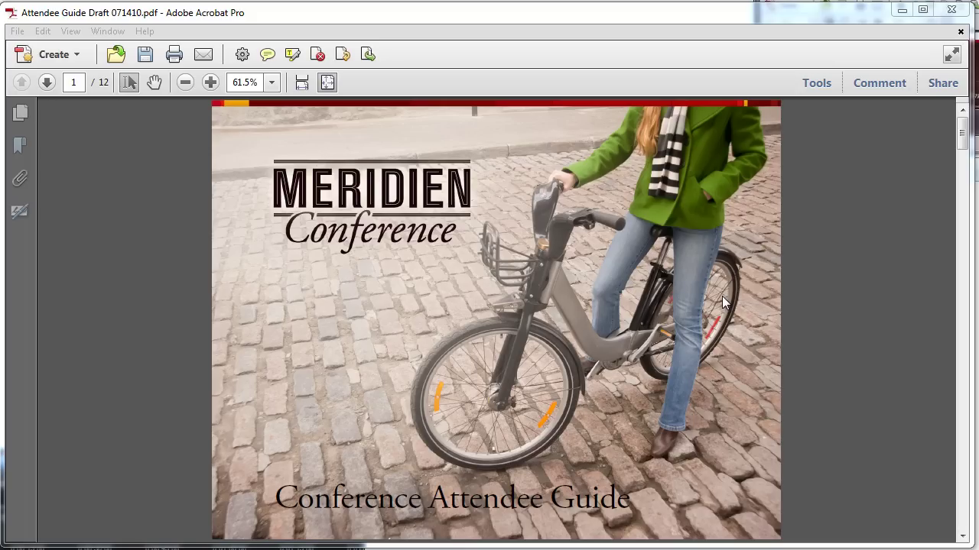
Page through the attendee guide from the welcome page to the city map page.
{"action": "left_click", "coordinate": [961, 398]}
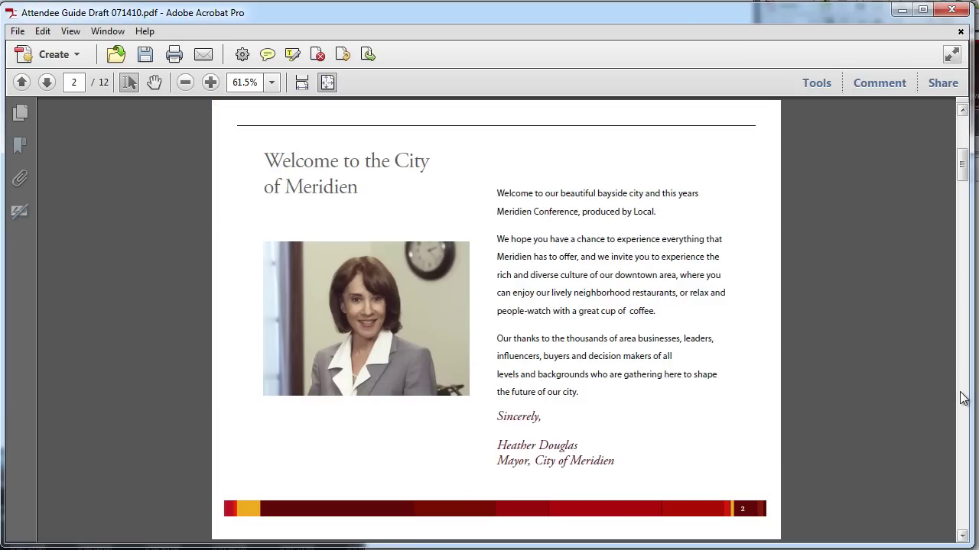
{"action": "left_click", "coordinate": [961, 392]}
{"action": "left_click", "coordinate": [961, 392]}
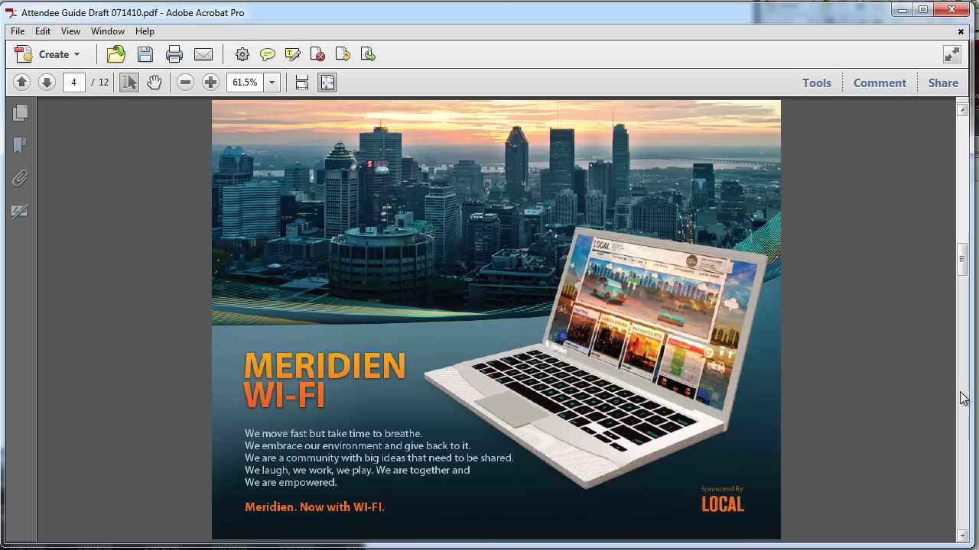
{"action": "left_click", "coordinate": [961, 392]}
{"action": "left_click", "coordinate": [961, 392]}
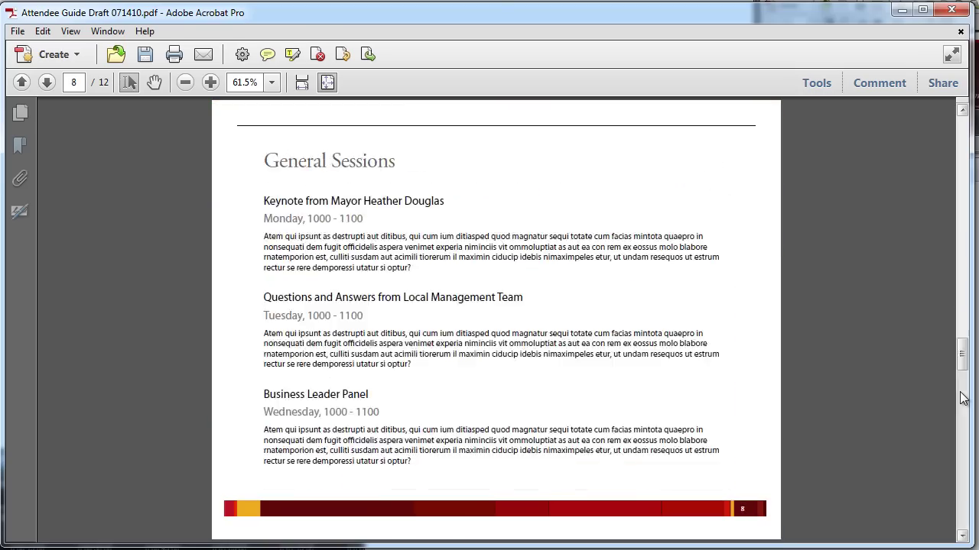
{"action": "left_click", "coordinate": [961, 398]}
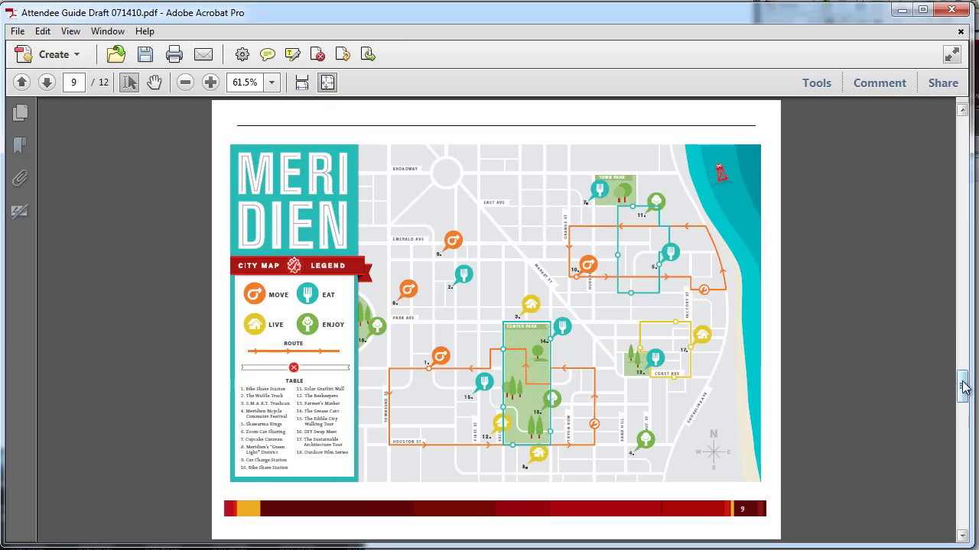
Return to the cover page and show the Tools pane with its Content group expanded.
{"action": "left_click_drag", "start_coordinate": [961, 389], "coordinate": [966, 127]}
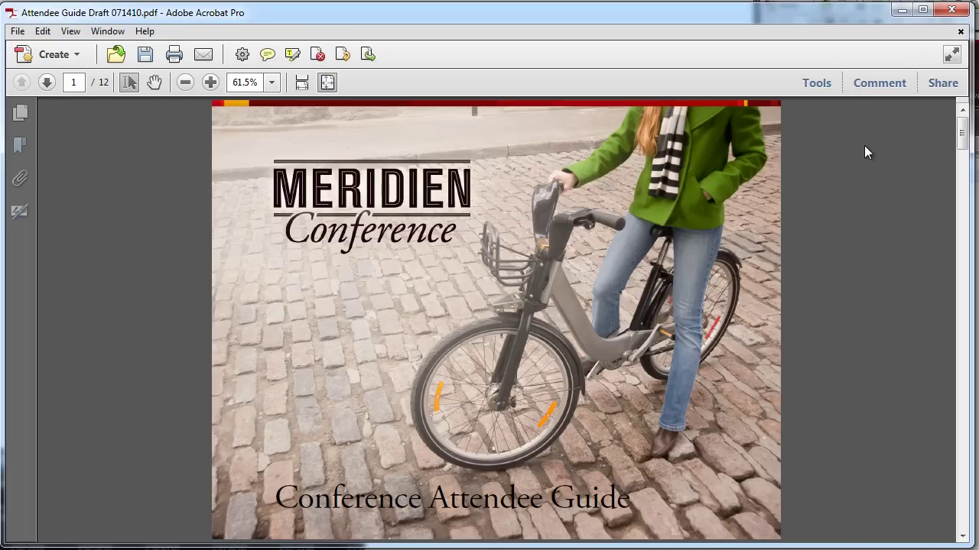
{"action": "left_click", "coordinate": [817, 85]}
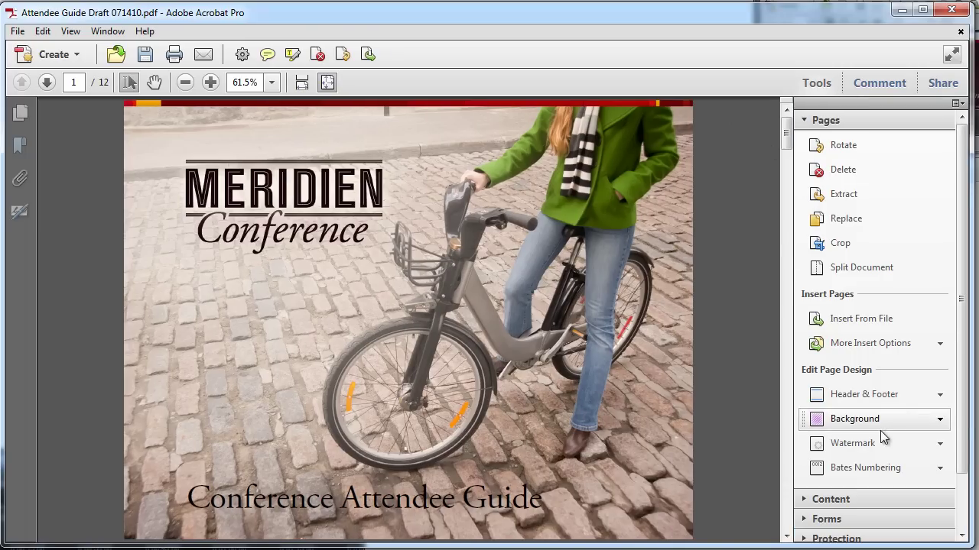
{"action": "left_click", "coordinate": [889, 498]}
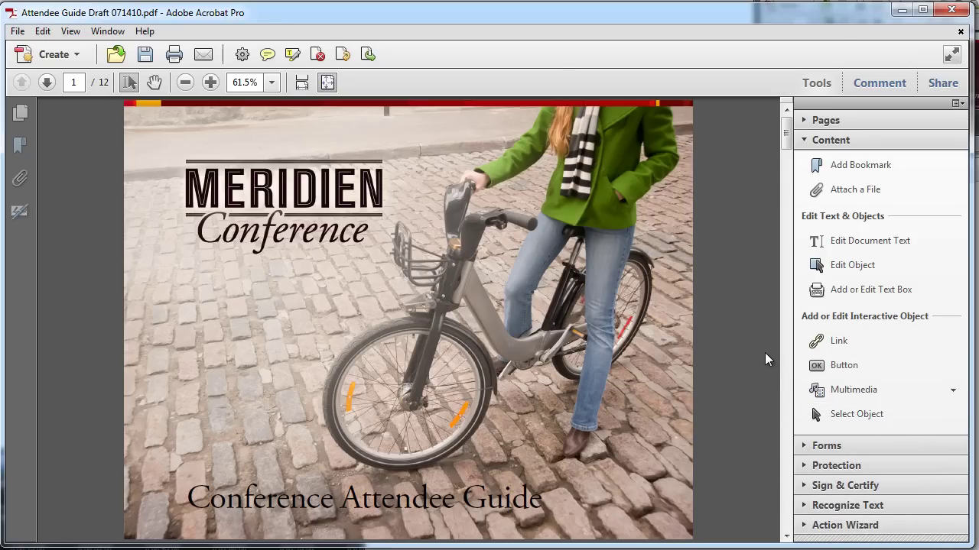
Add a cover-page bookmark and rename it from Untitled to 'Title Page'.
{"action": "left_click", "coordinate": [917, 171]}
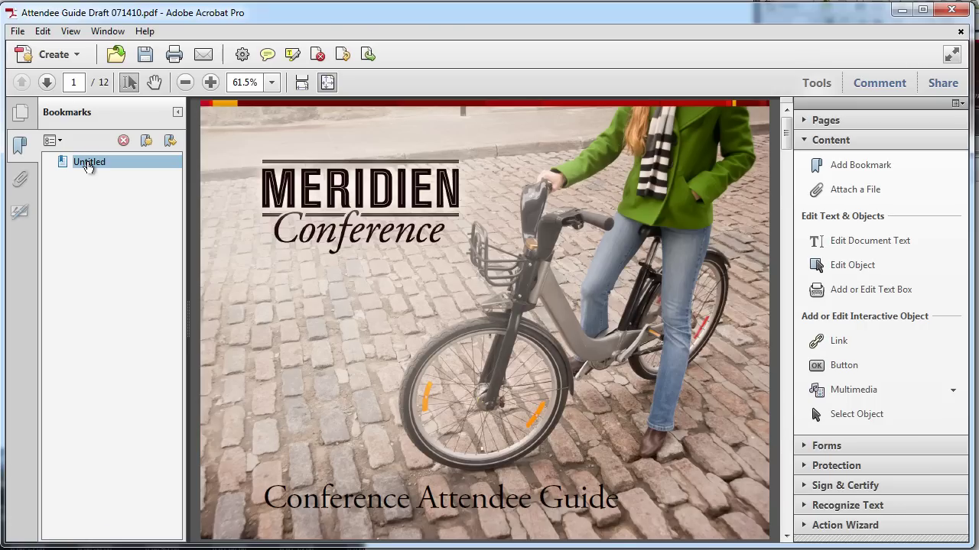
{"action": "left_click", "coordinate": [91, 165]}
{"action": "left_click", "coordinate": [113, 166]}
{"action": "double_click", "coordinate": [113, 165]}
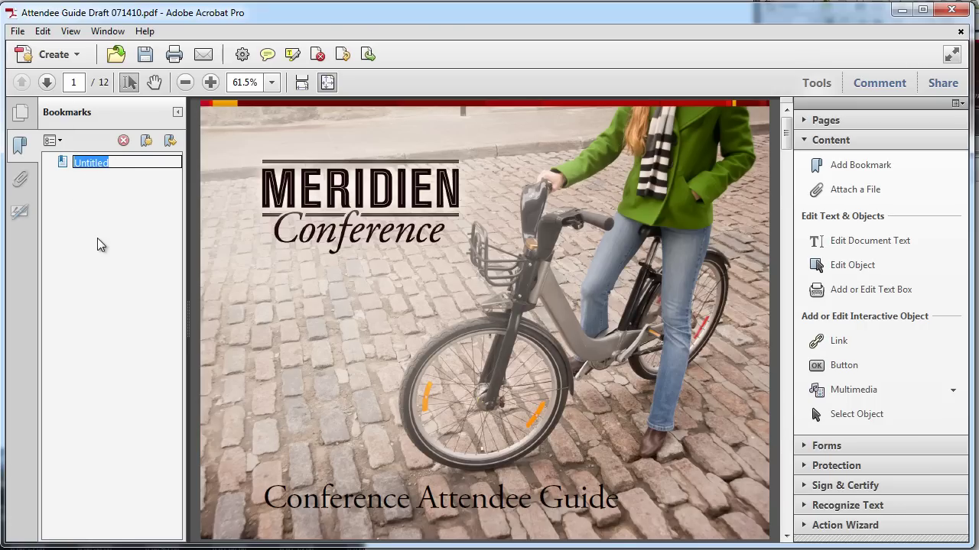
{"action": "key", "text": "BackSpace"}
{"action": "type", "text": "Title Page"}
{"action": "key", "text": "Return"}
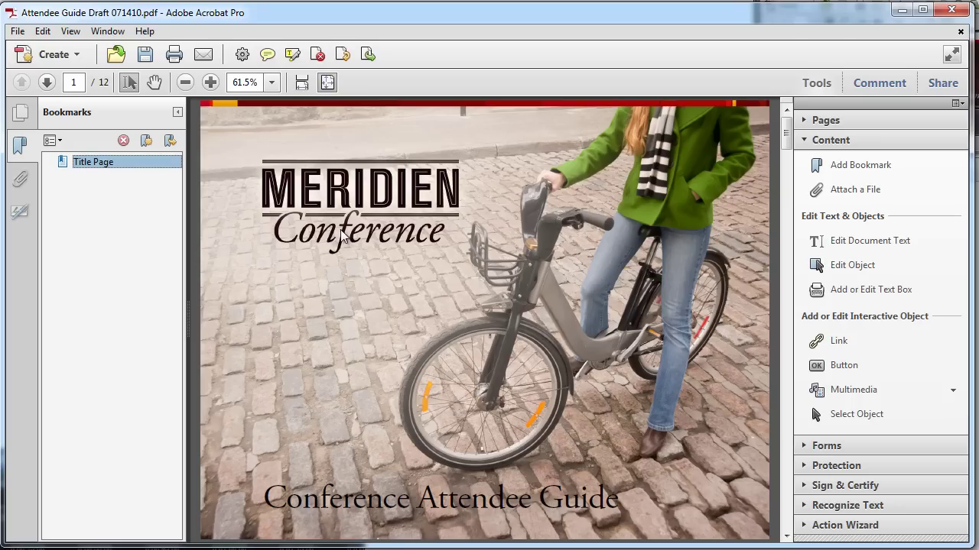
{"action": "left_click", "coordinate": [84, 170]}
Add a 'Welcome page' bookmark for page 2, then test the Title Page bookmark.
{"action": "left_click", "coordinate": [787, 322]}
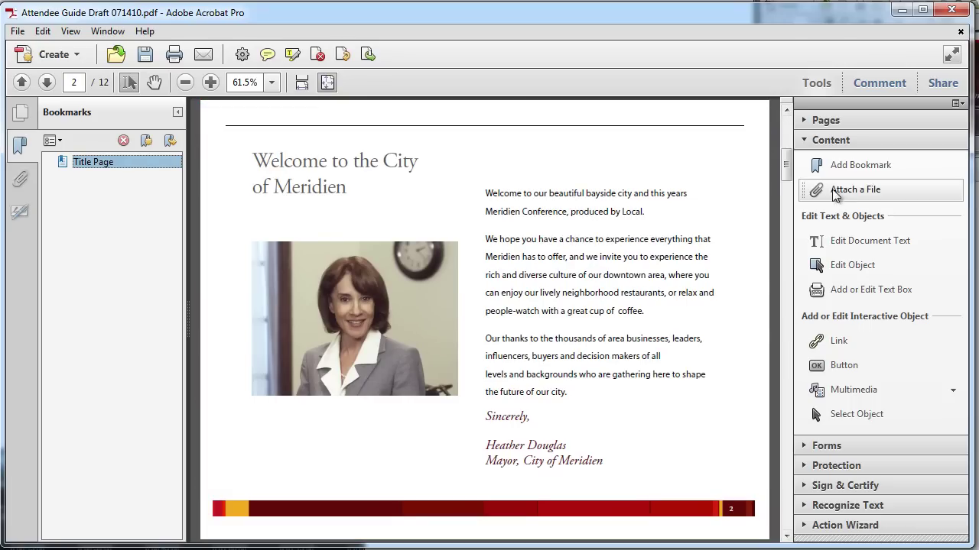
{"action": "left_click", "coordinate": [887, 165]}
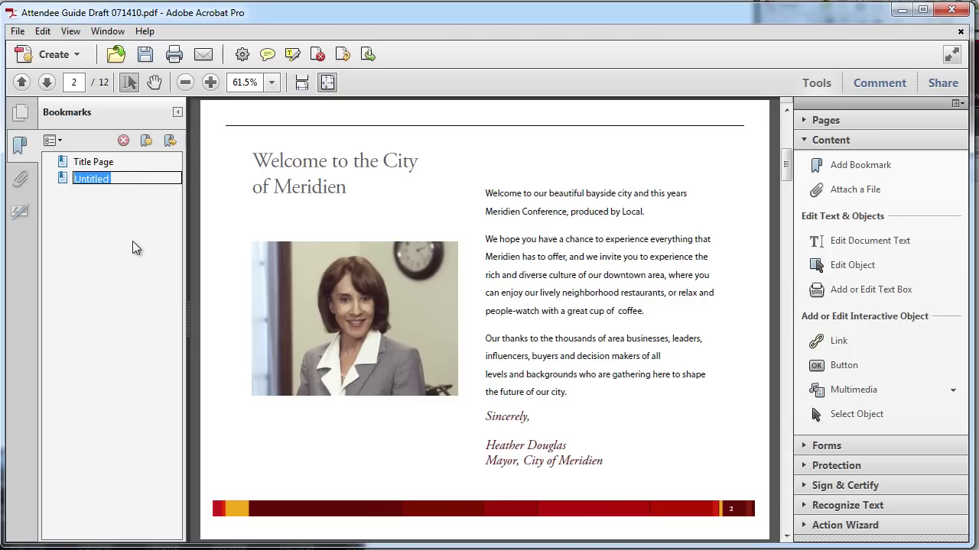
{"action": "type", "text": "Welcome page"}
{"action": "key", "text": "Return"}
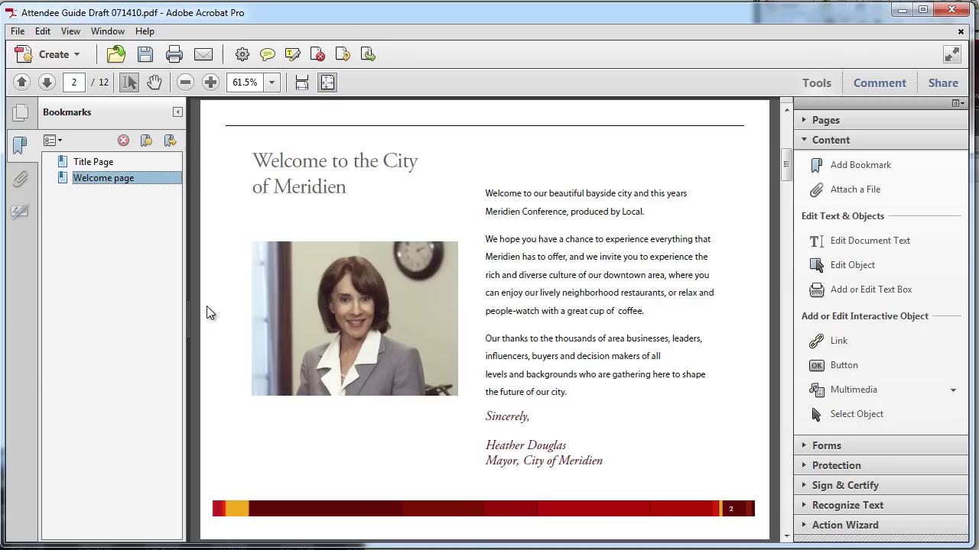
{"action": "scroll", "coordinate": [642, 329], "scroll_direction": "down", "scroll_amount": 3}
{"action": "scroll", "coordinate": [484, 319], "scroll_direction": "down", "scroll_amount": 1}
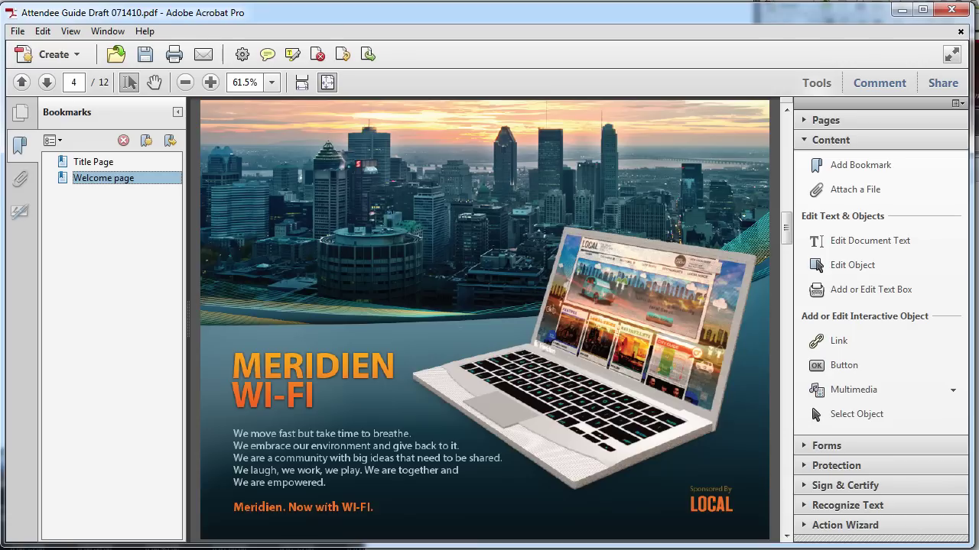
{"action": "left_click", "coordinate": [90, 162]}
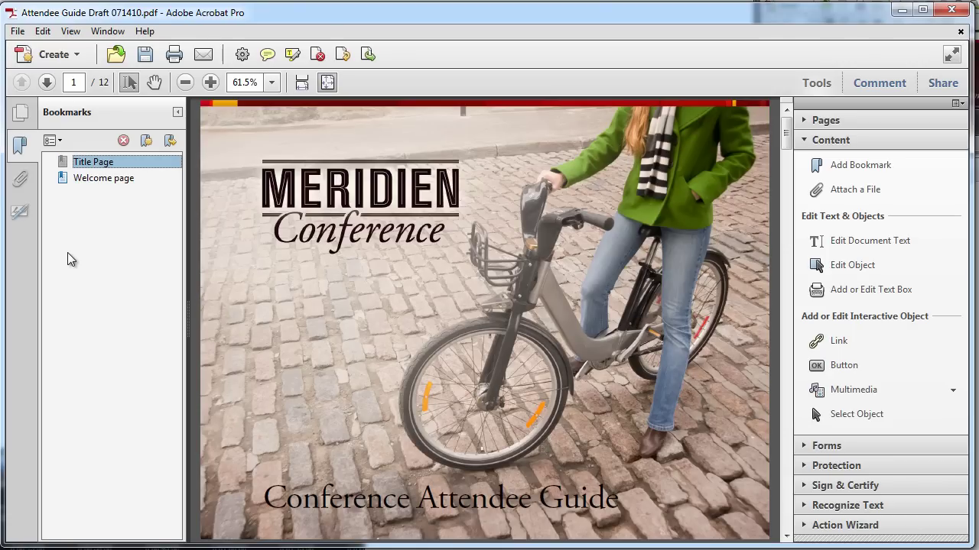
Go to the Schedule-at-a-Glance page (page 7) and zoom it to 150%.
{"action": "left_click", "coordinate": [786, 225]}
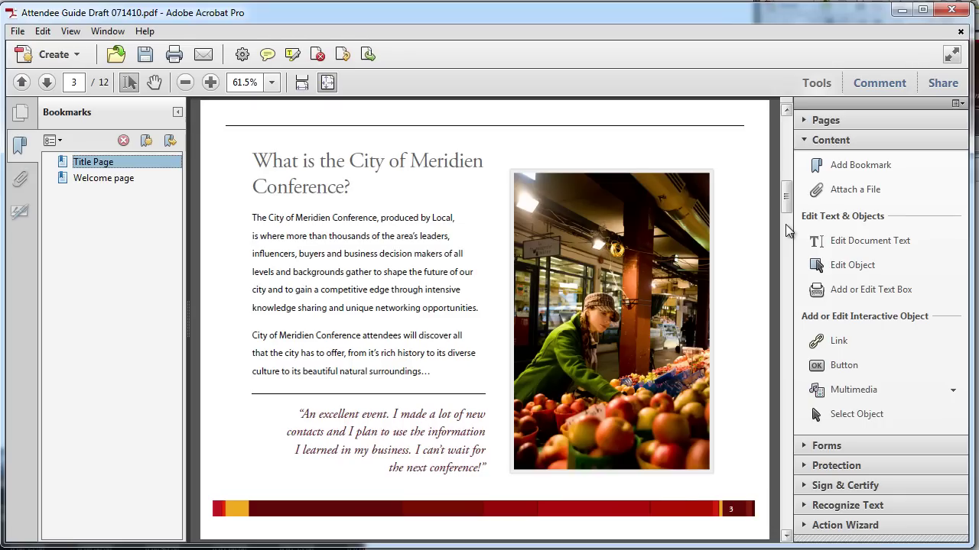
{"action": "left_click", "coordinate": [788, 234]}
{"action": "left_click_drag", "start_coordinate": [788, 233], "coordinate": [789, 282]}
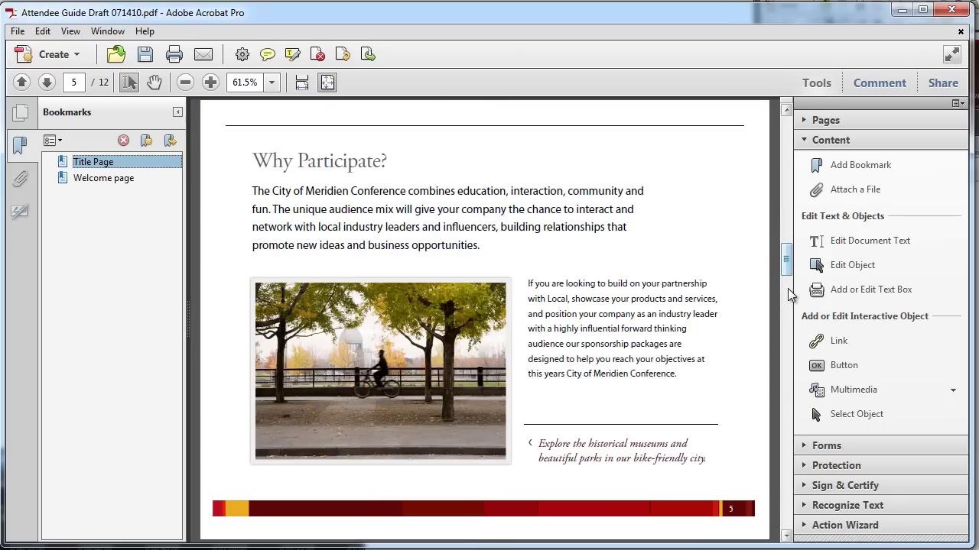
{"action": "key", "text": "Page_Up"}
{"action": "left_click", "coordinate": [783, 341]}
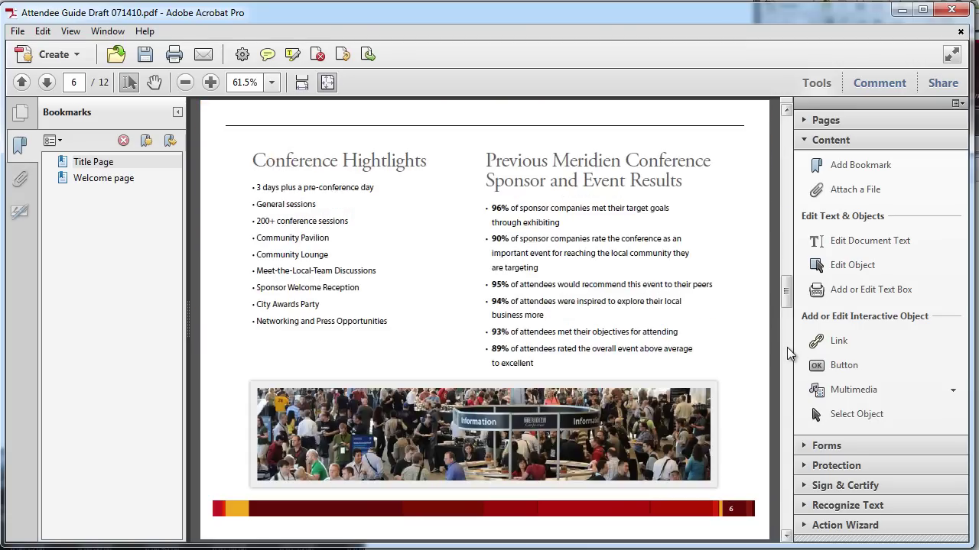
{"action": "left_click", "coordinate": [786, 347]}
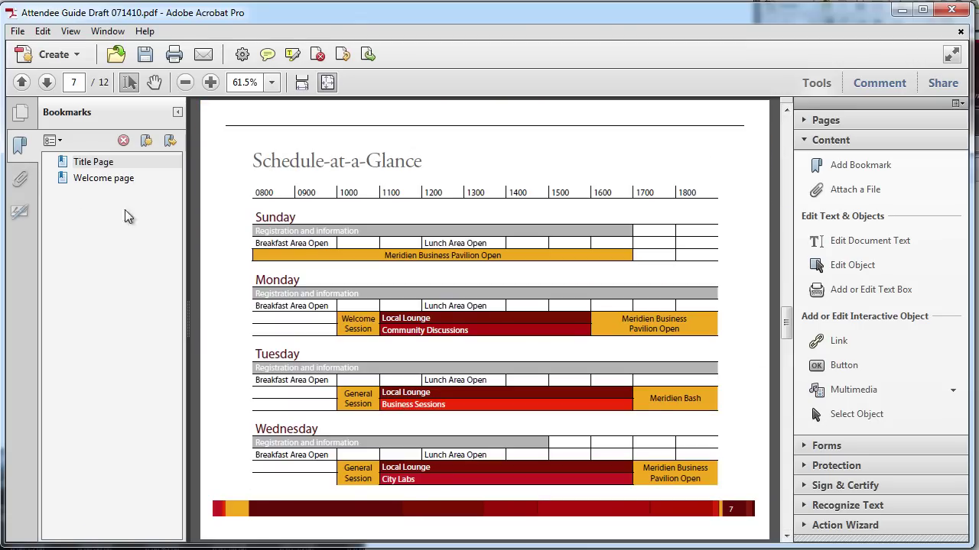
{"action": "left_click", "coordinate": [211, 82]}
{"action": "left_click", "coordinate": [212, 83]}
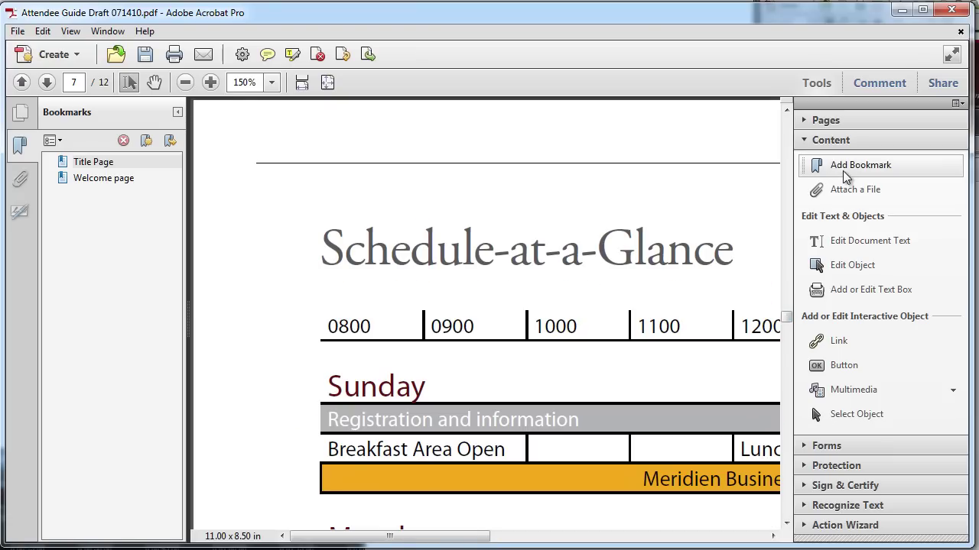
Add a 'Schedule' bookmark for this page and test the Welcome page and Schedule bookmarks.
{"action": "left_click", "coordinate": [816, 170]}
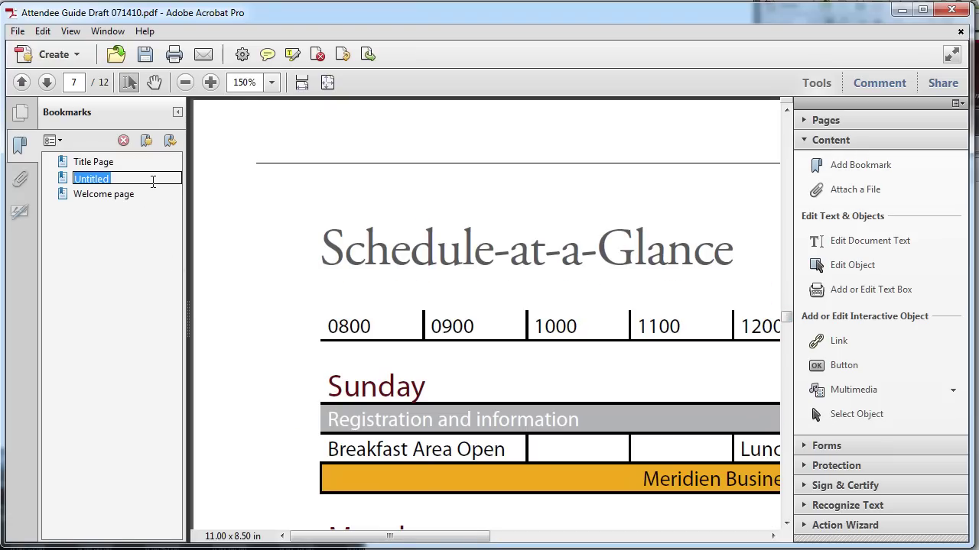
{"action": "type", "text": "Schedule"}
{"action": "key", "text": "Return"}
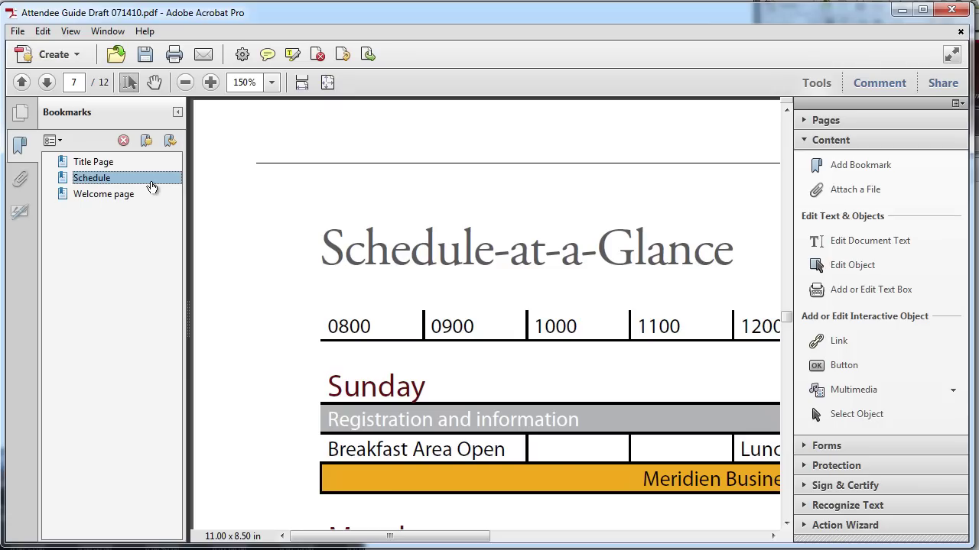
{"action": "left_click", "coordinate": [96, 195]}
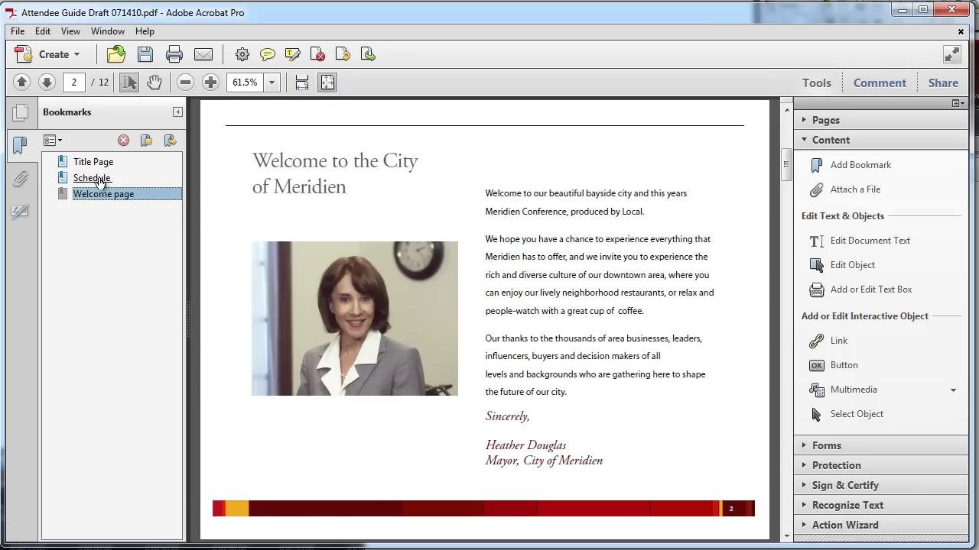
{"action": "left_click", "coordinate": [99, 181]}
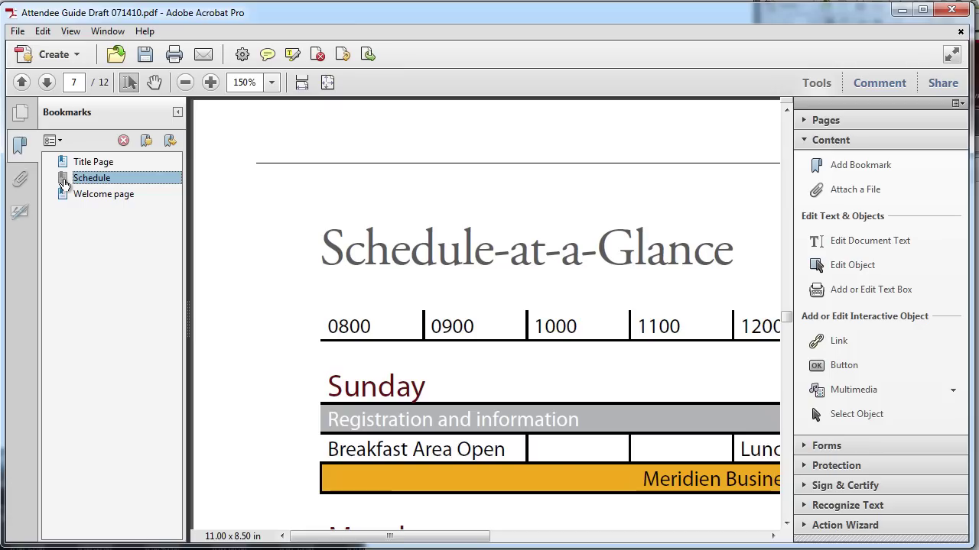
Delete the Schedule bookmark and move from the welcome page to the Meridien Wi-Fi page.
{"action": "key", "text": "Delete"}
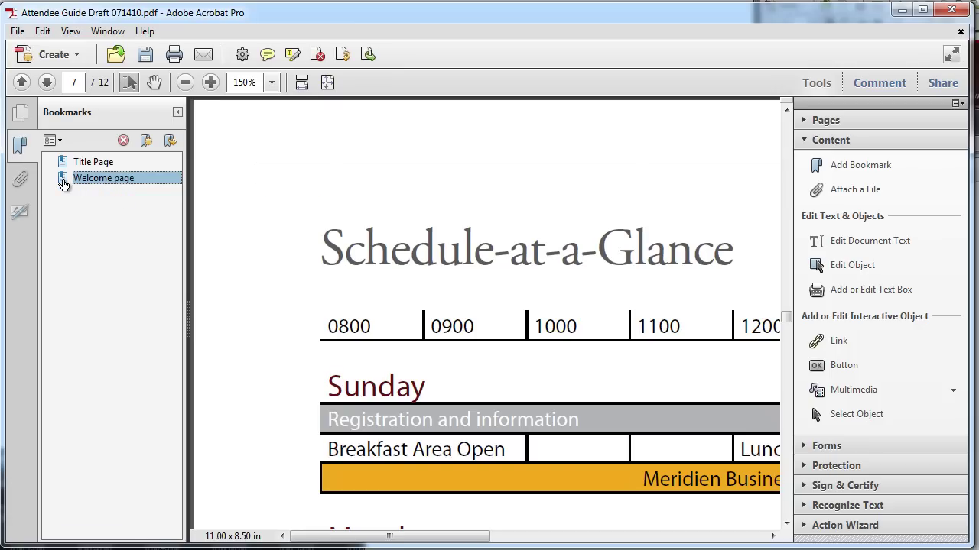
{"action": "left_click", "coordinate": [62, 183]}
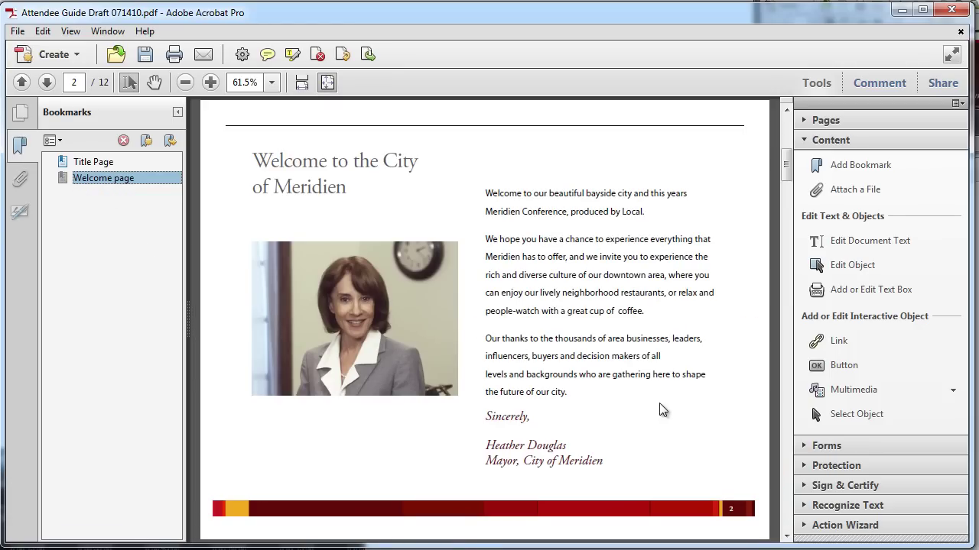
{"action": "left_click", "coordinate": [783, 454]}
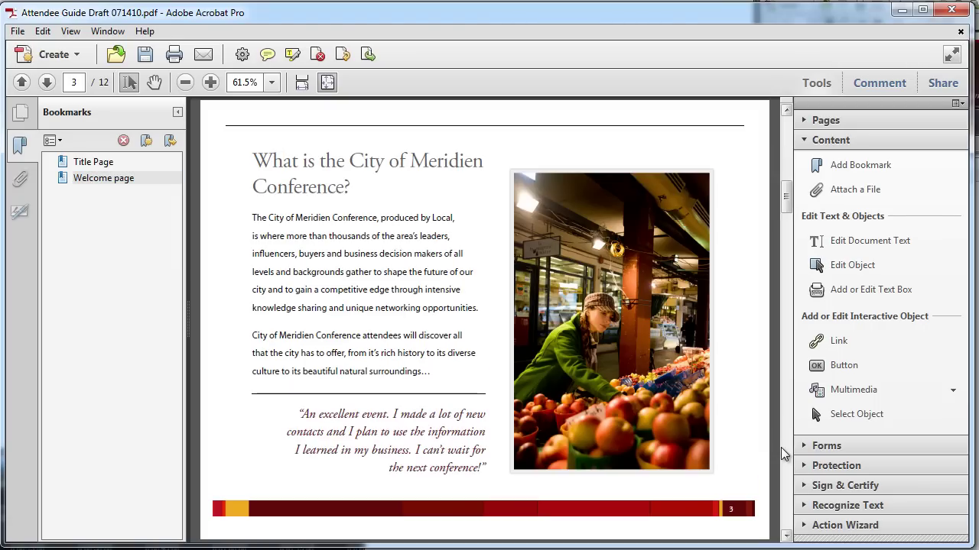
{"action": "left_click", "coordinate": [783, 454]}
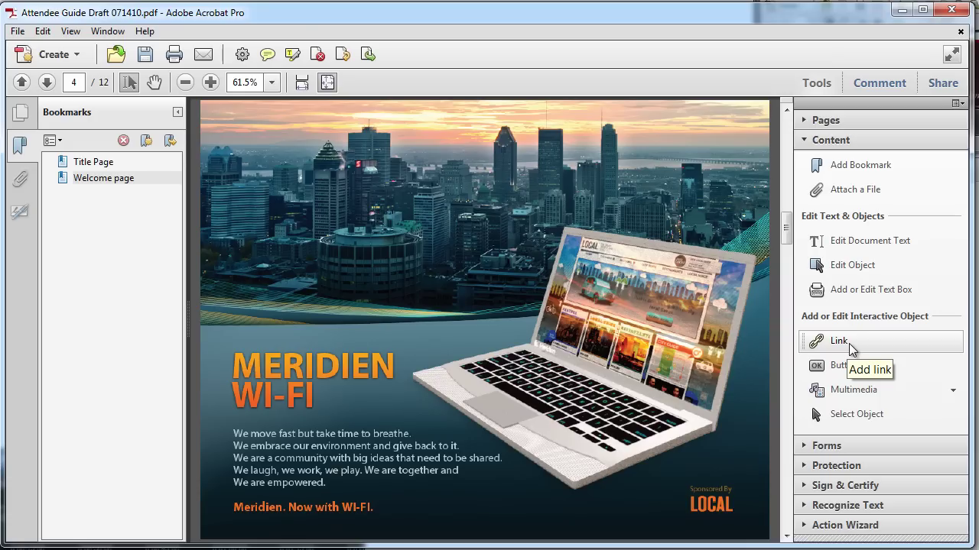
Draw a link over the LOCAL logo: Invisible Rectangle, Outline highlight, Go to a page view.
{"action": "left_click", "coordinate": [851, 344]}
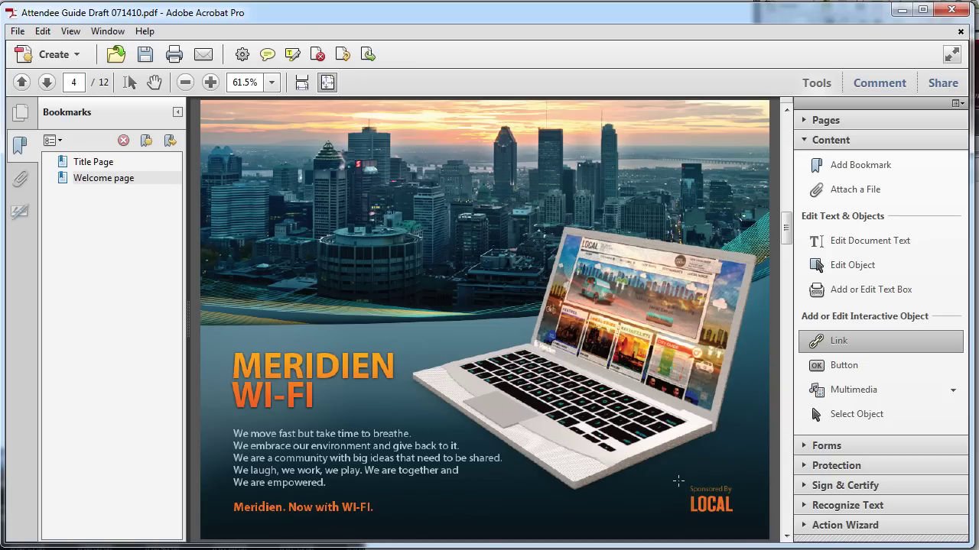
{"action": "left_click_drag", "start_coordinate": [682, 477], "coordinate": [749, 536]}
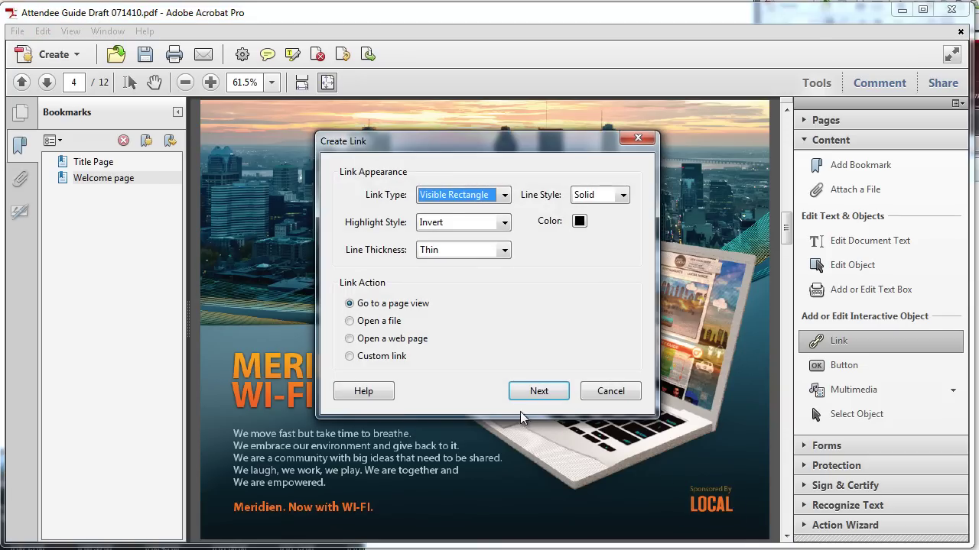
{"action": "left_click", "coordinate": [504, 195]}
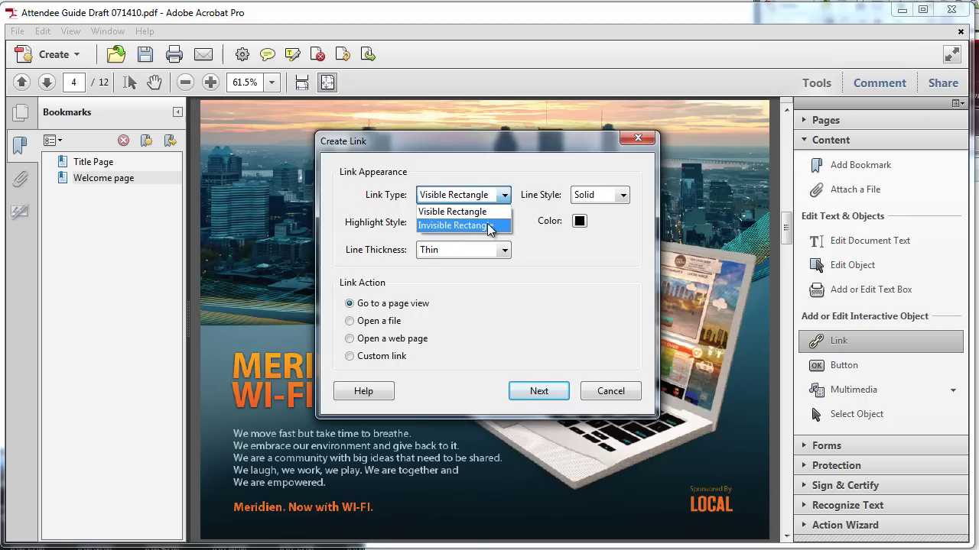
{"action": "left_click", "coordinate": [489, 226]}
{"action": "left_click", "coordinate": [493, 224]}
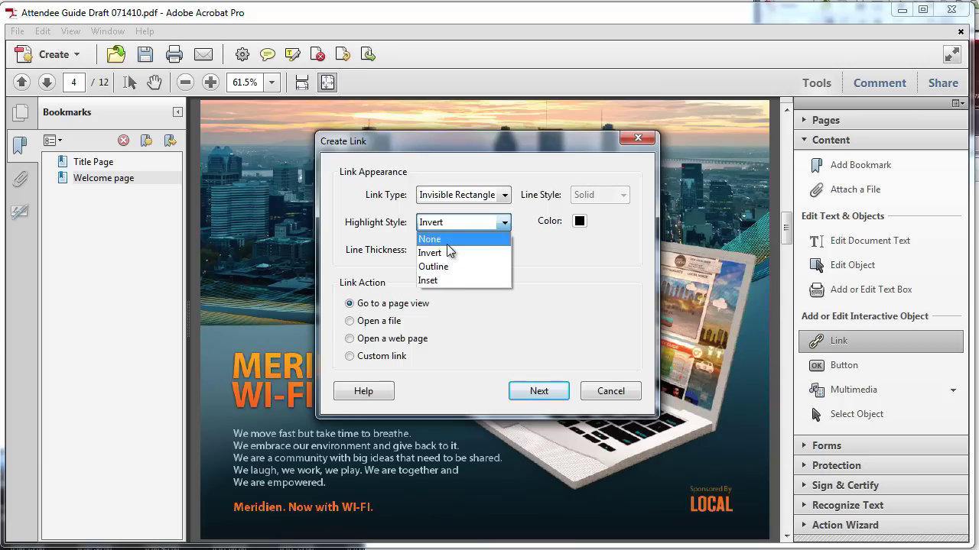
{"action": "left_click", "coordinate": [453, 266]}
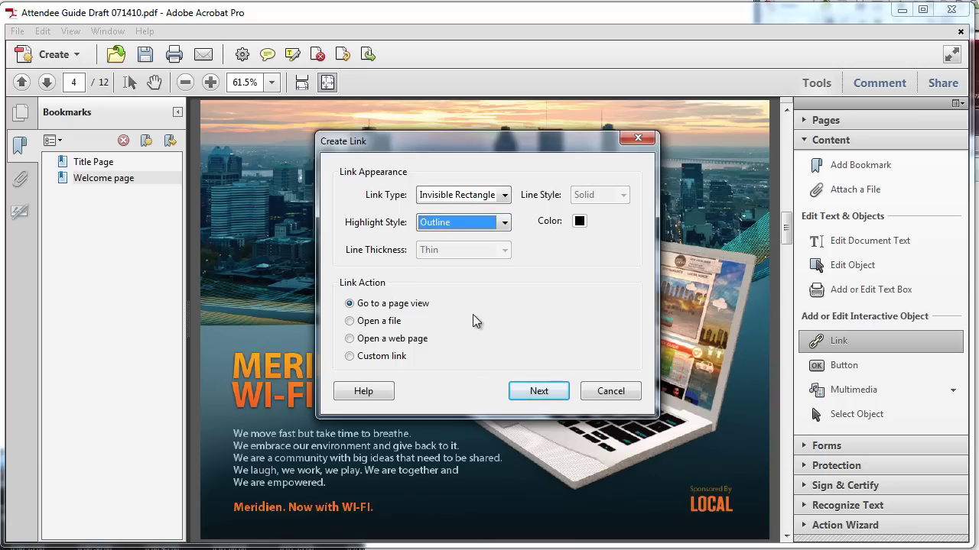
{"action": "left_click", "coordinate": [393, 339]}
{"action": "left_click", "coordinate": [391, 304]}
{"action": "left_click", "coordinate": [539, 391]}
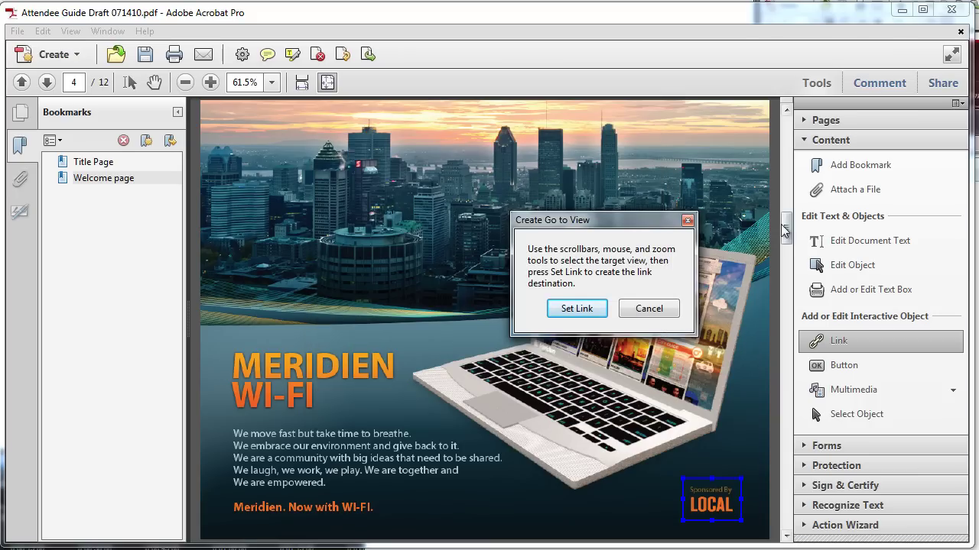
Set page 12's Wireless Internet Access section as the LOCAL logo link's destination.
{"action": "left_click_drag", "start_coordinate": [786, 238], "coordinate": [788, 527]}
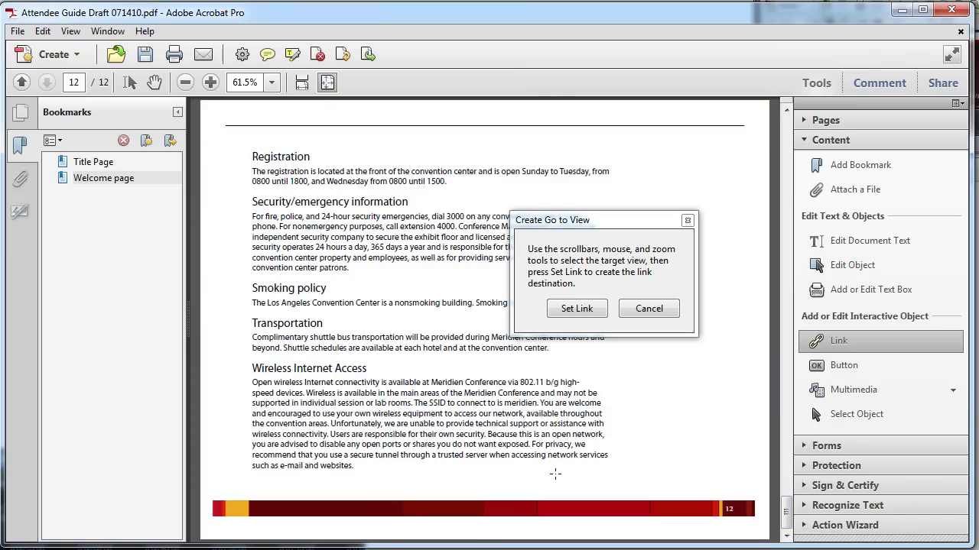
{"action": "left_click", "coordinate": [584, 309]}
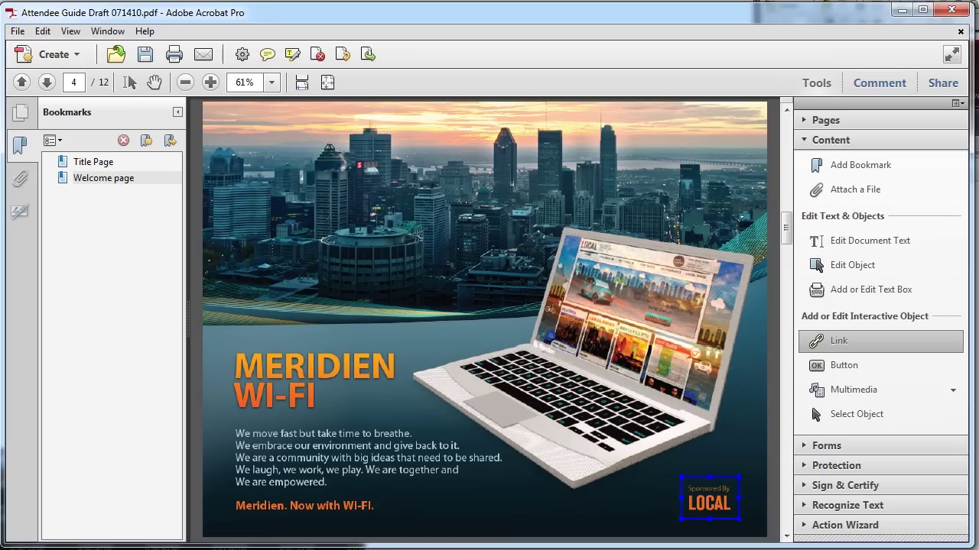
With the Hand tool, confirm the LOCAL logo link opens page 12, then scroll toward page 7.
{"action": "left_click", "coordinate": [153, 82]}
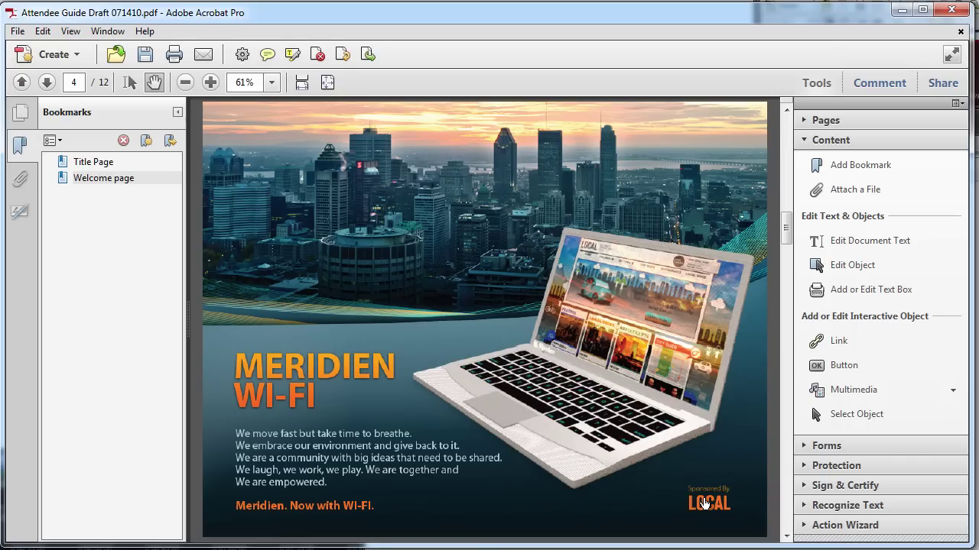
{"action": "left_click", "coordinate": [704, 504]}
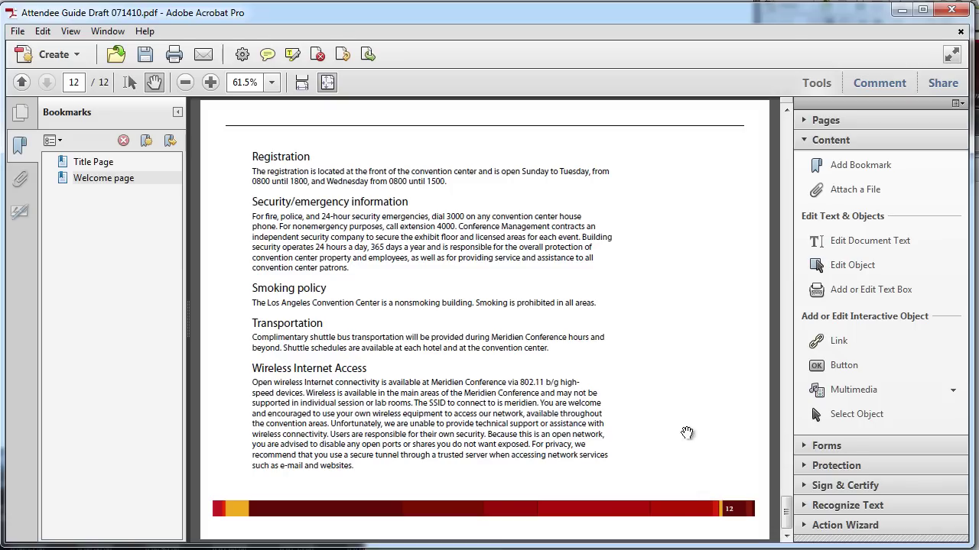
{"action": "mouse_move", "coordinate": [783, 518]}
{"action": "left_mouse_down"}
{"action": "mouse_move", "coordinate": [785, 214]}
{"action": "mouse_move", "coordinate": [778, 289]}
{"action": "left_mouse_up"}
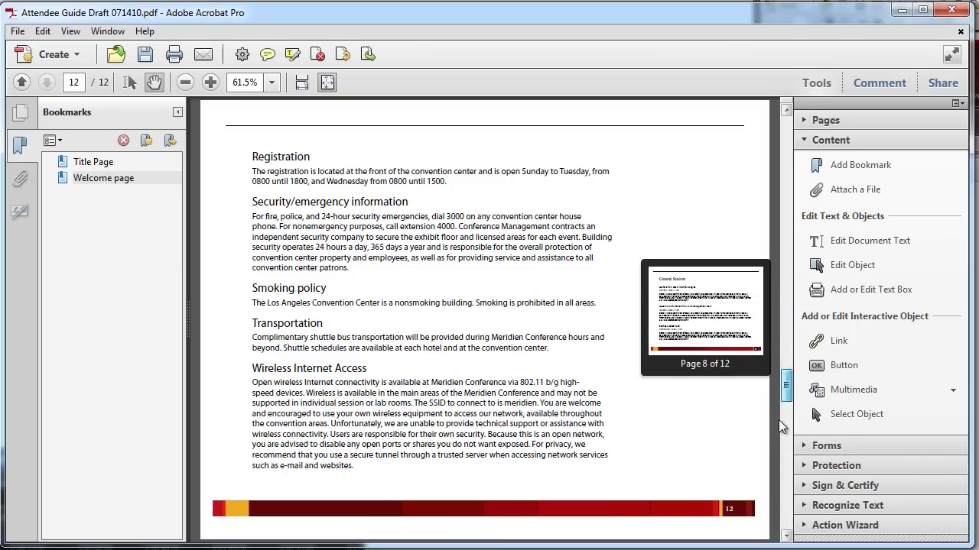
Draw a button beside the Schedule-at-a-Glance heading and name it 'Schedule Button'.
{"action": "left_click_drag", "start_coordinate": [780, 420], "coordinate": [783, 323]}
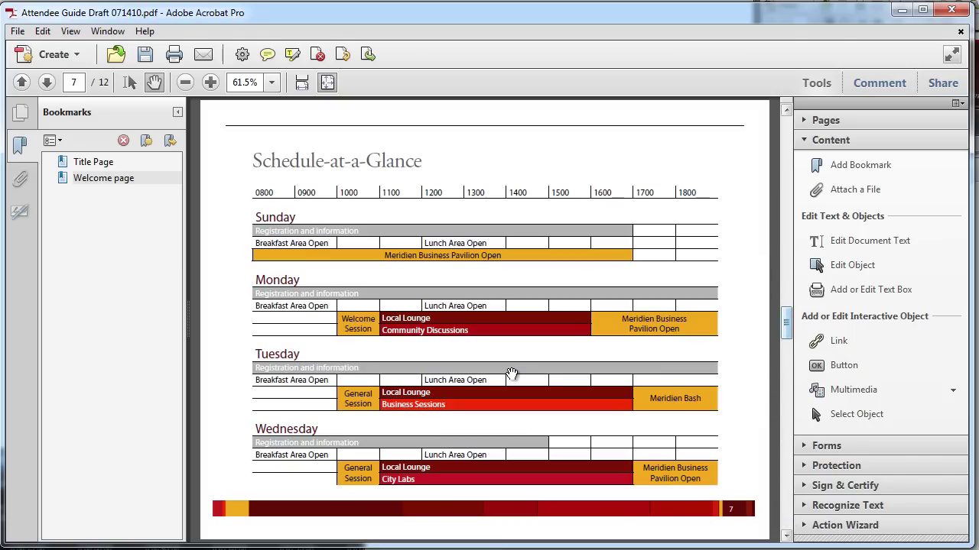
{"action": "left_click", "coordinate": [844, 367]}
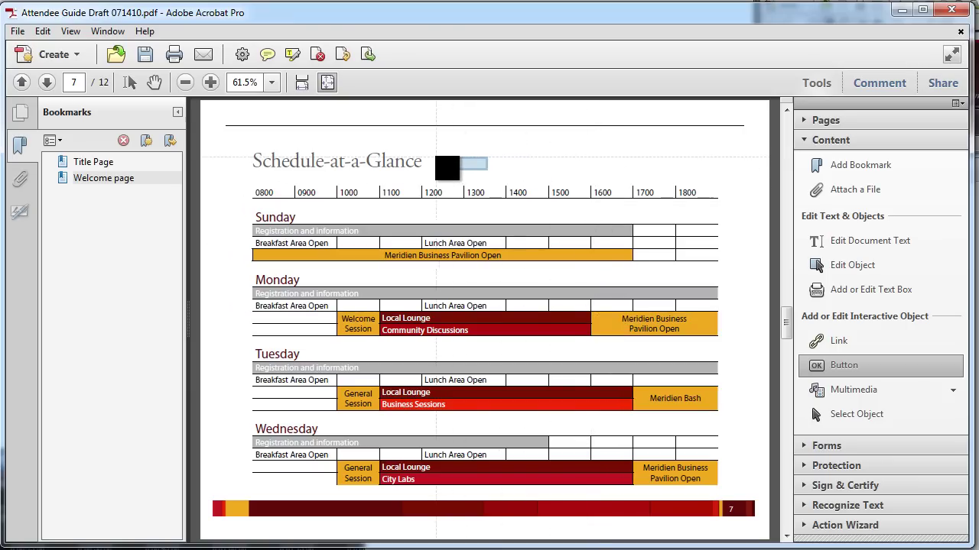
{"action": "left_click_drag", "start_coordinate": [425, 155], "coordinate": [584, 173]}
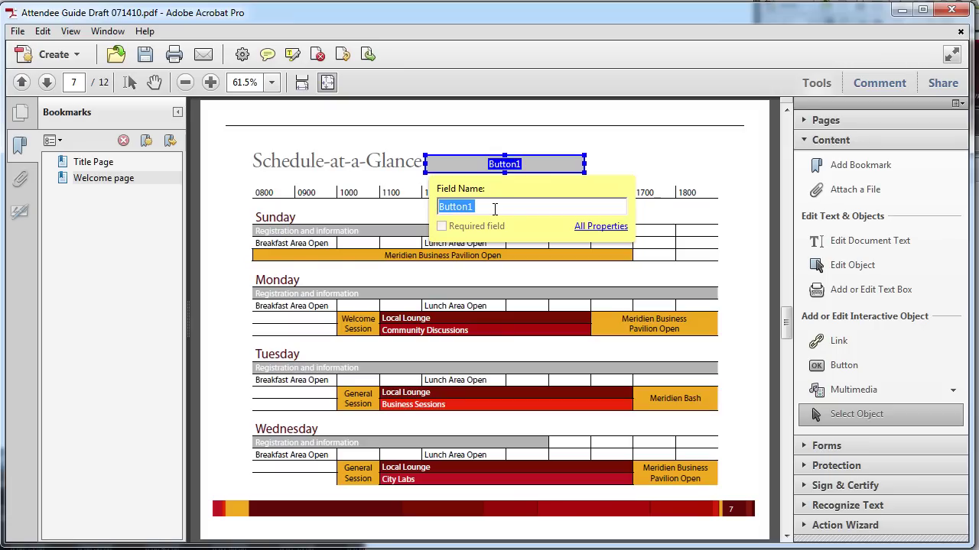
{"action": "type", "text": "Schedule But"}
{"action": "key", "text": "BackSpace"}
{"action": "key", "text": "BackSpace"}
{"action": "type", "text": "utton"}
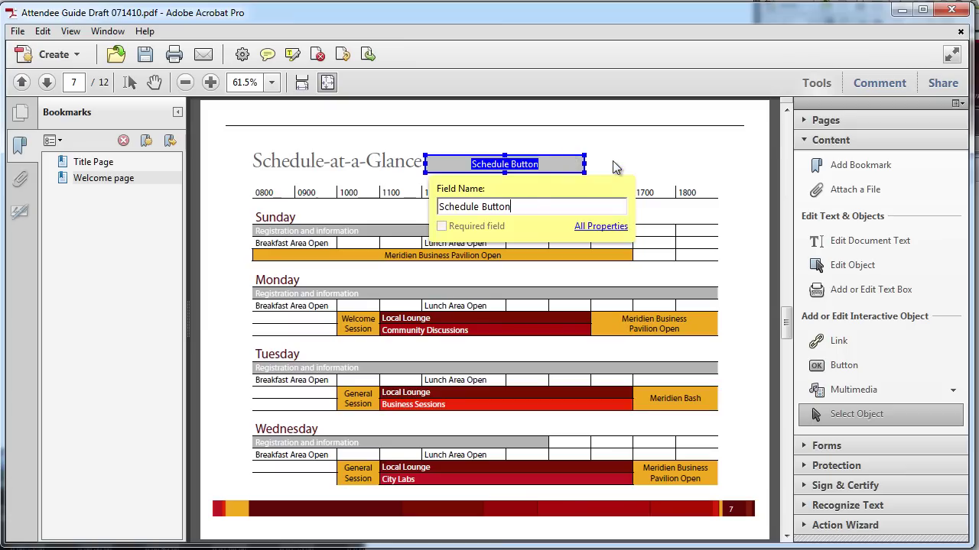
{"action": "key", "text": "Return"}
In the button's properties, set Fill Color to No Color and the Label to 'Print Schedule'.
{"action": "double_click", "coordinate": [517, 165]}
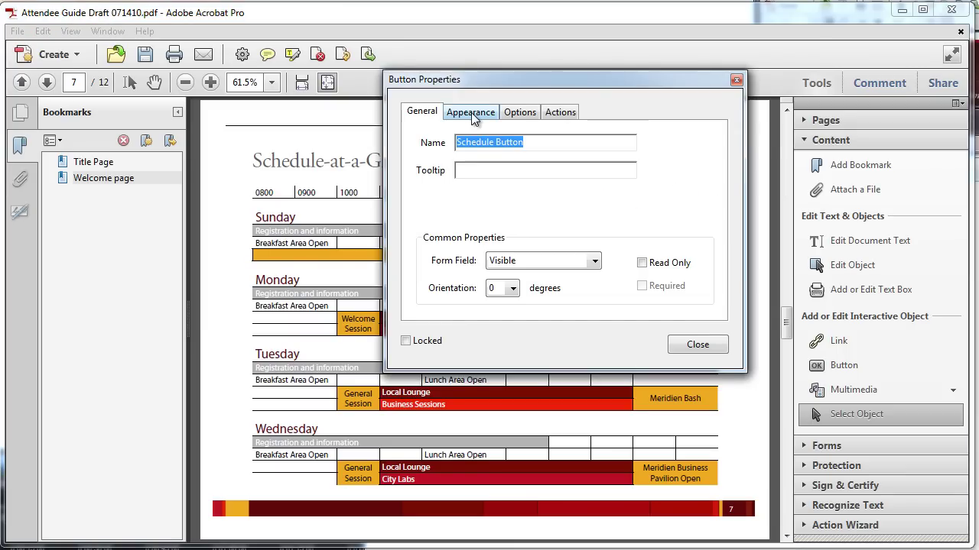
{"action": "left_click", "coordinate": [471, 112]}
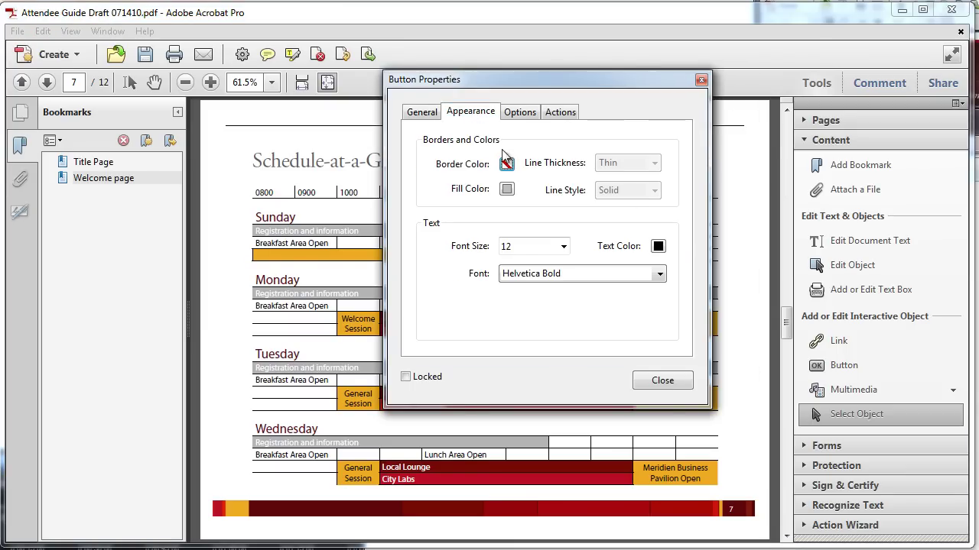
{"action": "left_click", "coordinate": [507, 189]}
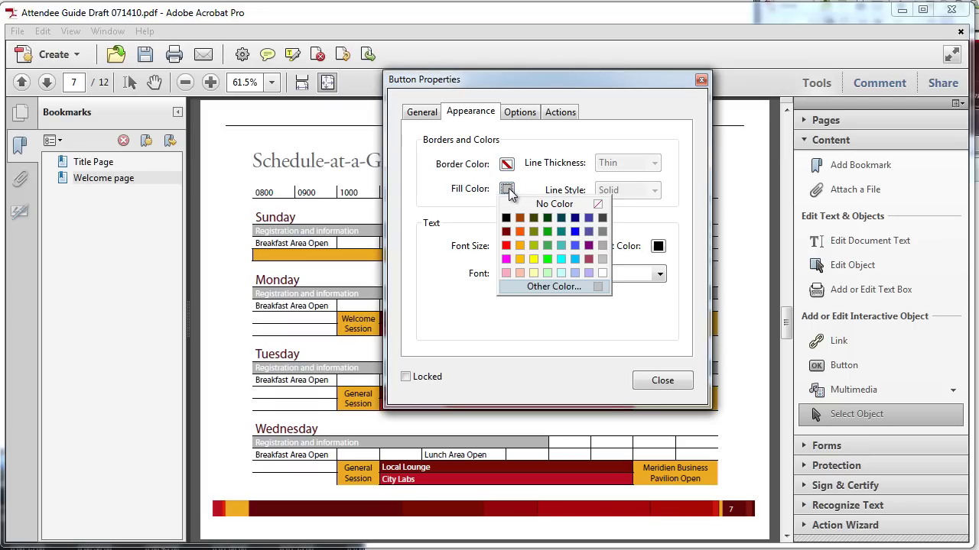
{"action": "left_click", "coordinate": [599, 204]}
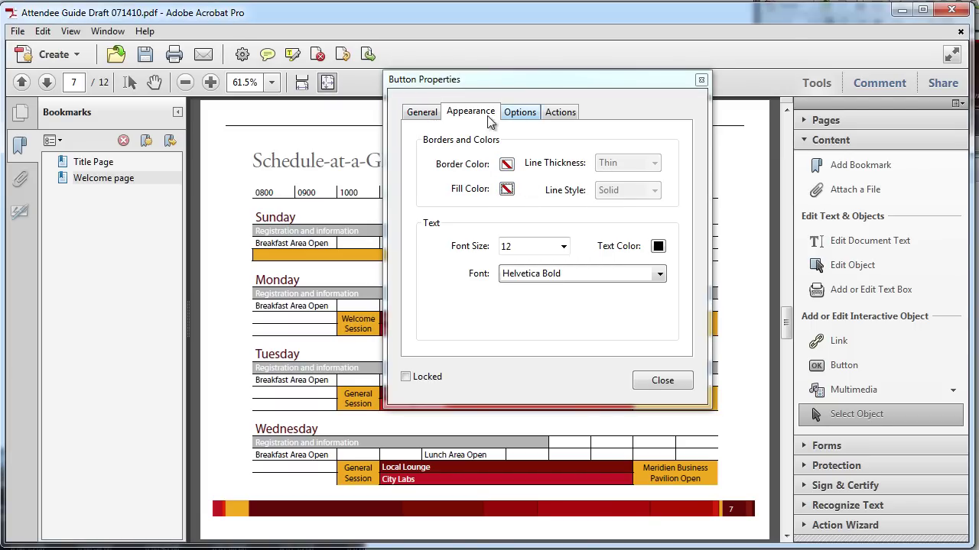
{"action": "left_click", "coordinate": [523, 114]}
{"action": "left_click", "coordinate": [563, 238]}
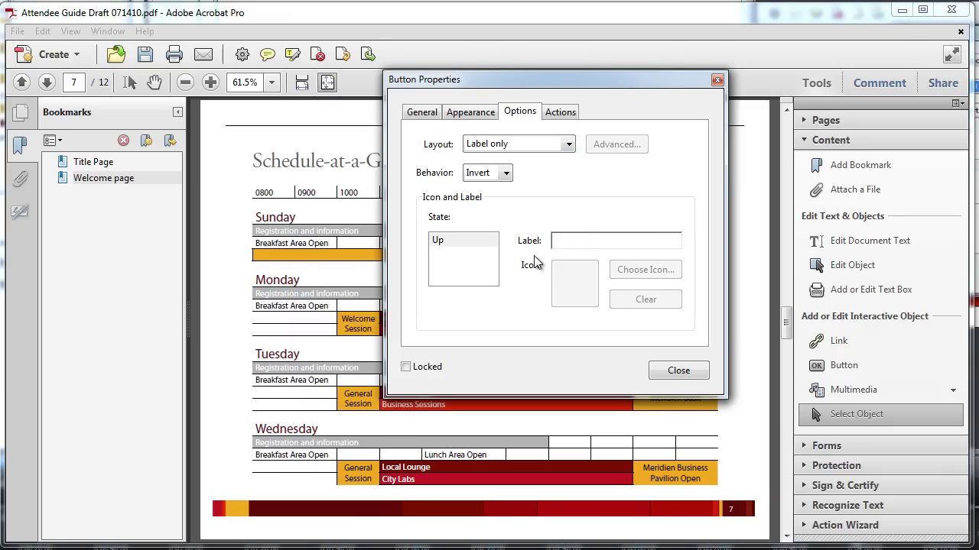
{"action": "type", "text": "Print Schedule"}
Add an Execute a menu item action running File > Print on Mouse Up to the Print Schedule button.
{"action": "left_click", "coordinate": [565, 113]}
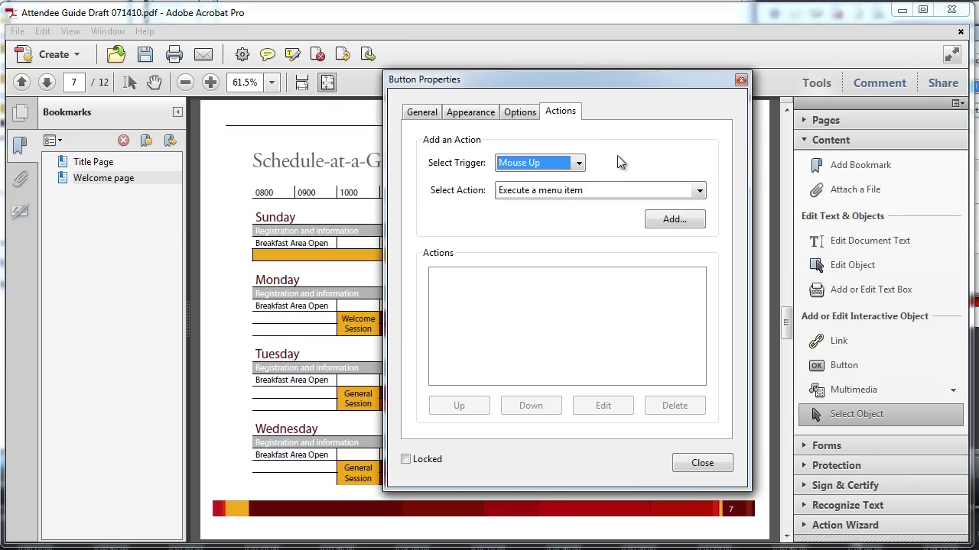
{"action": "left_click", "coordinate": [537, 194]}
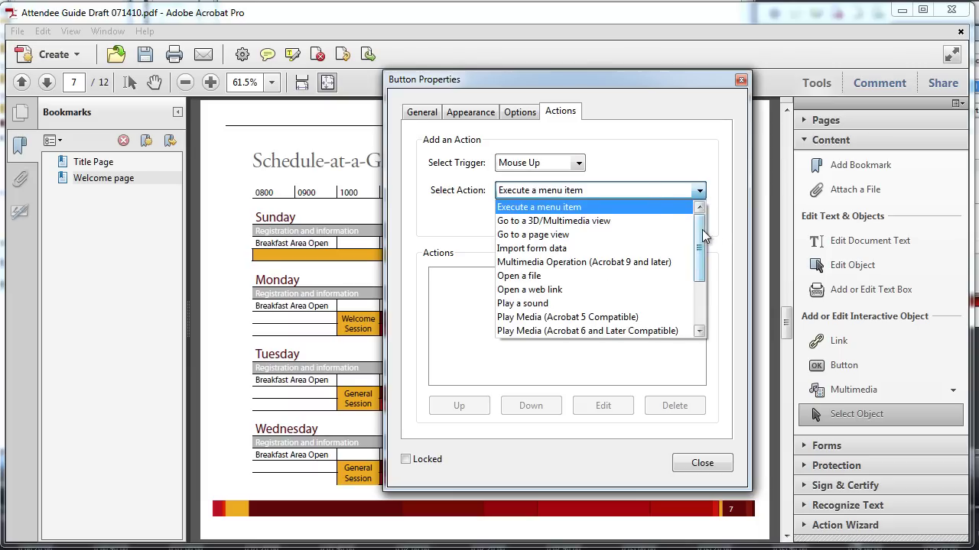
{"action": "mouse_move", "coordinate": [700, 229]}
{"action": "left_mouse_down"}
{"action": "mouse_move", "coordinate": [700, 286]}
{"action": "mouse_move", "coordinate": [702, 211]}
{"action": "left_mouse_up"}
{"action": "left_click", "coordinate": [673, 208]}
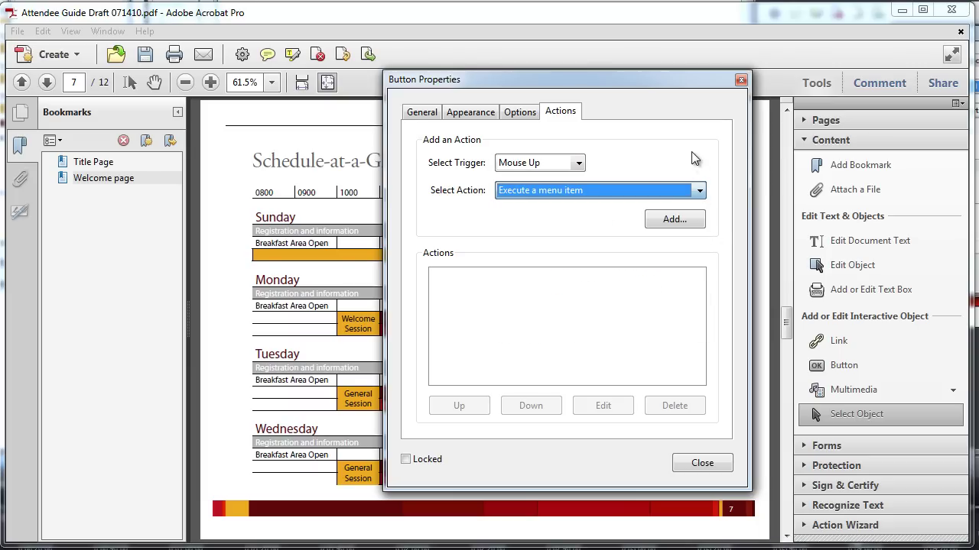
{"action": "left_click", "coordinate": [675, 219]}
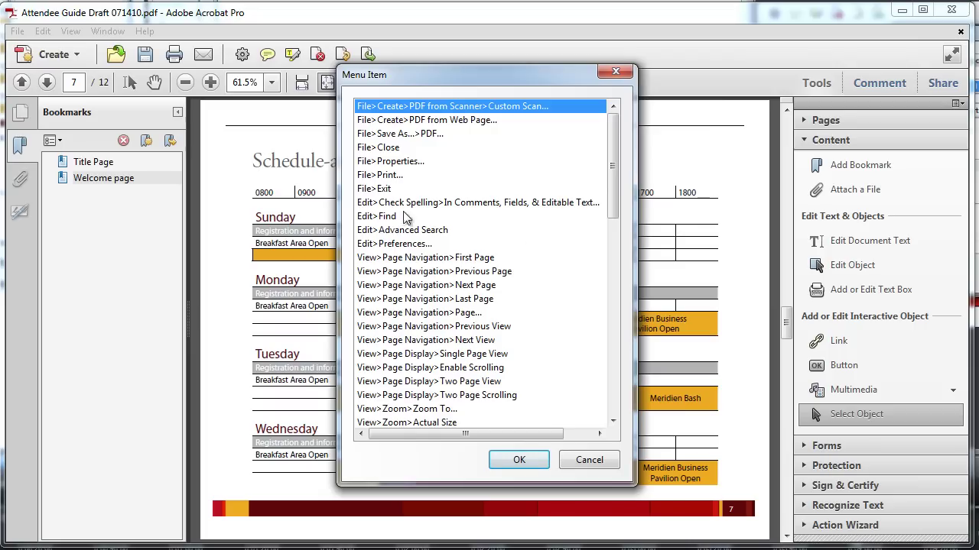
{"action": "left_click", "coordinate": [380, 177]}
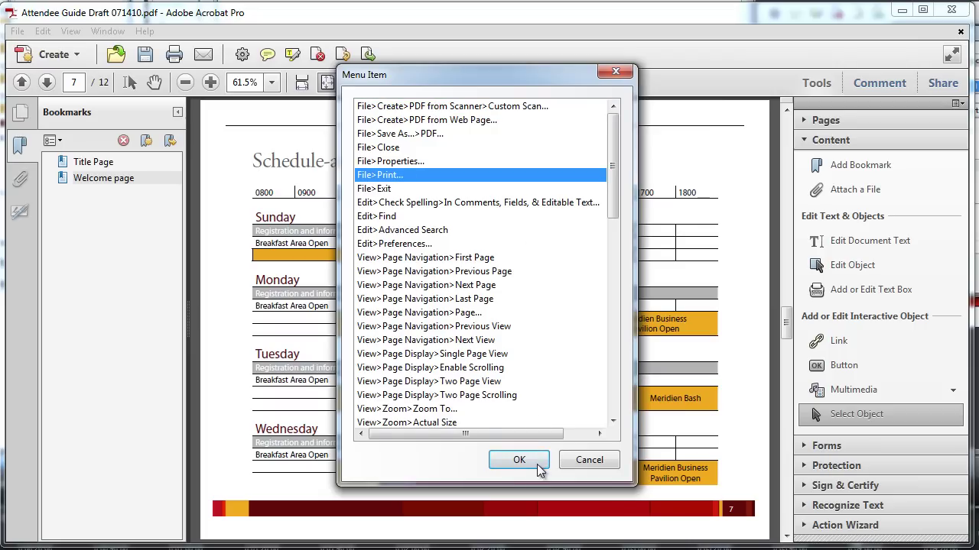
{"action": "left_click", "coordinate": [523, 458]}
{"action": "left_click", "coordinate": [698, 463]}
{"action": "left_click", "coordinate": [153, 82]}
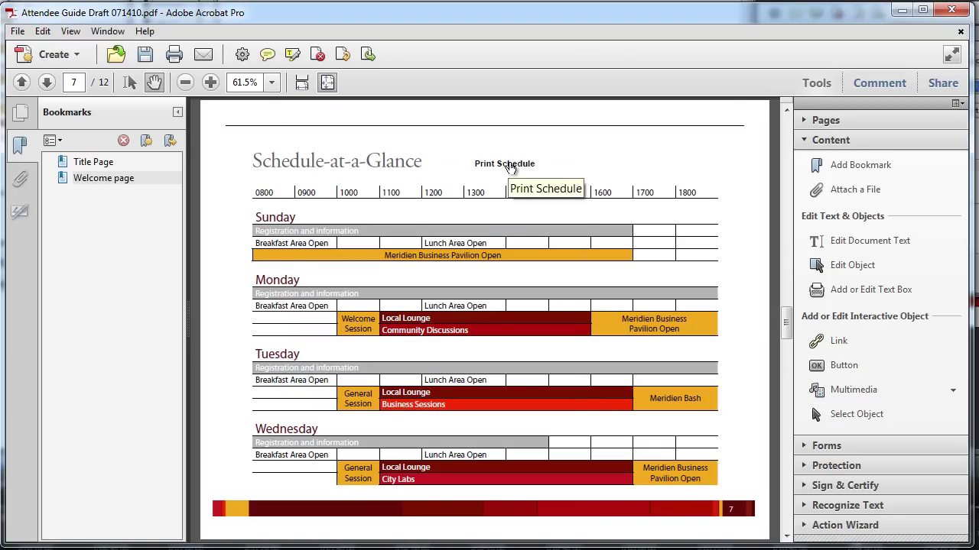
{"action": "left_click", "coordinate": [513, 167]}
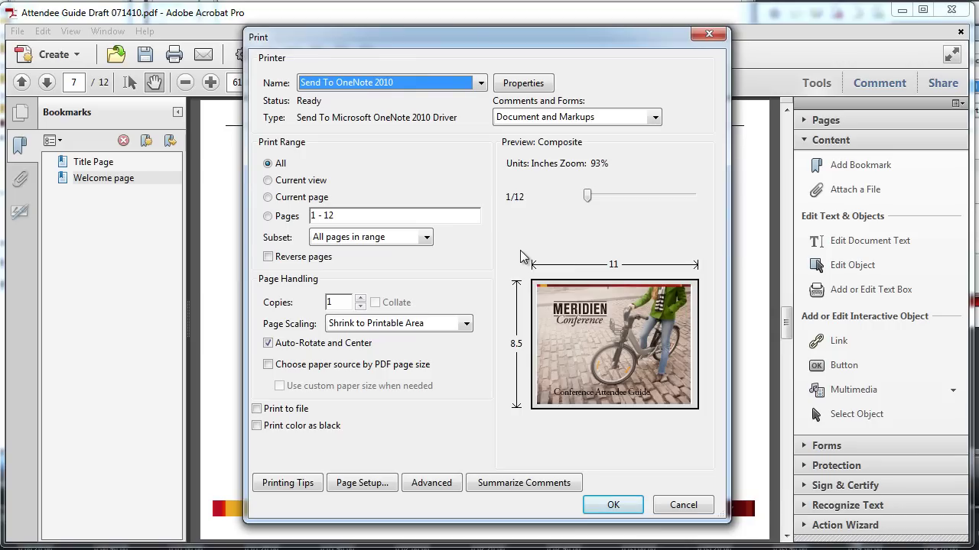
{"action": "left_click", "coordinate": [709, 33]}
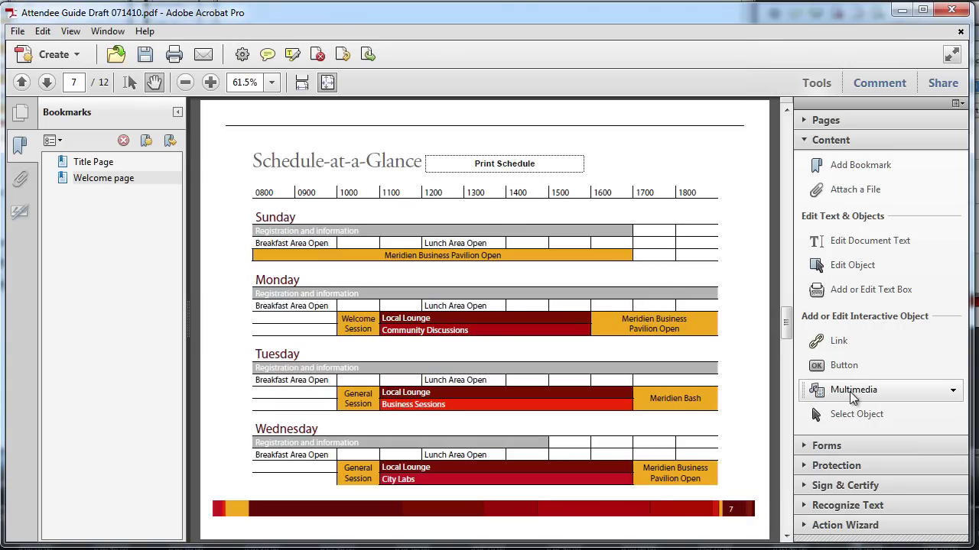